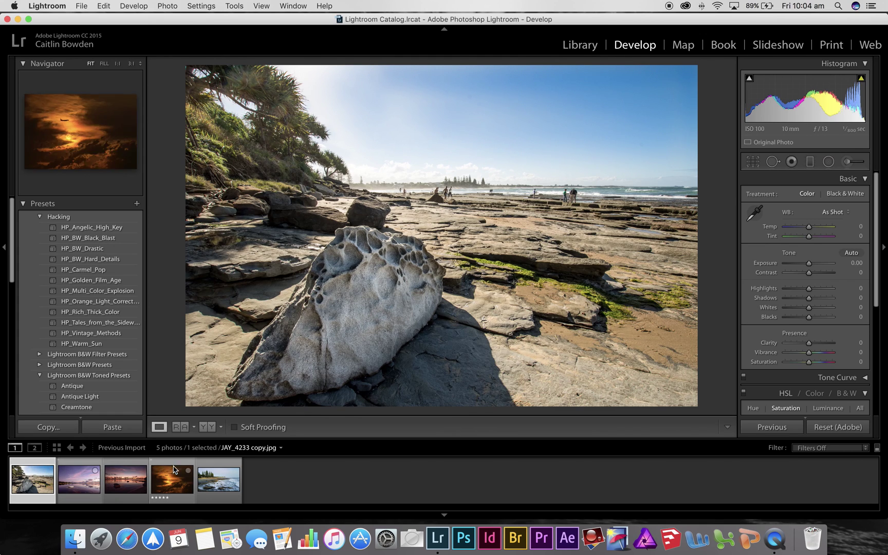
# Shift-click the last filmstrip thumbnail so all five imported photos are selected.
pyautogui.keyDown('shift'); pyautogui.click(211, 464); pyautogui.keyUp('shift')
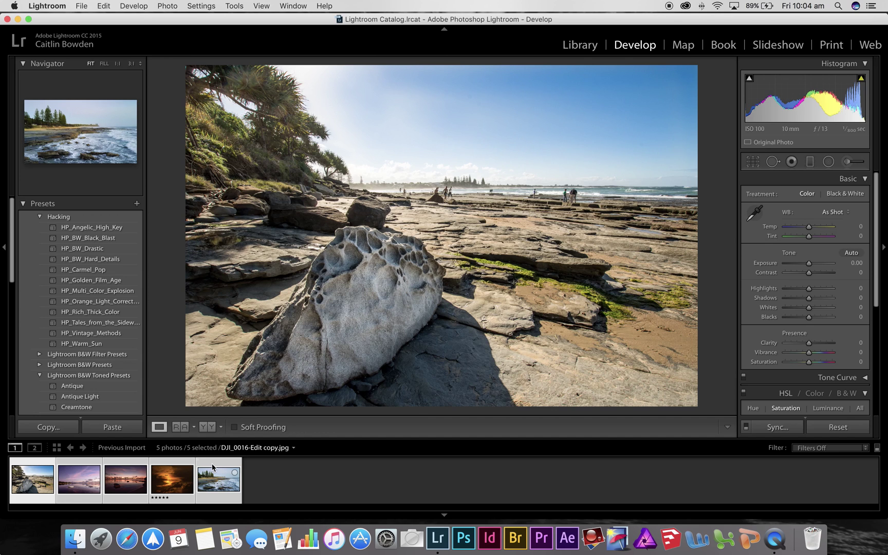
# Open the Export 5 Files dialog from the selected thumbnail's context menu.
pyautogui.rightClick(212, 467)
pyautogui.moveTo(225, 466)
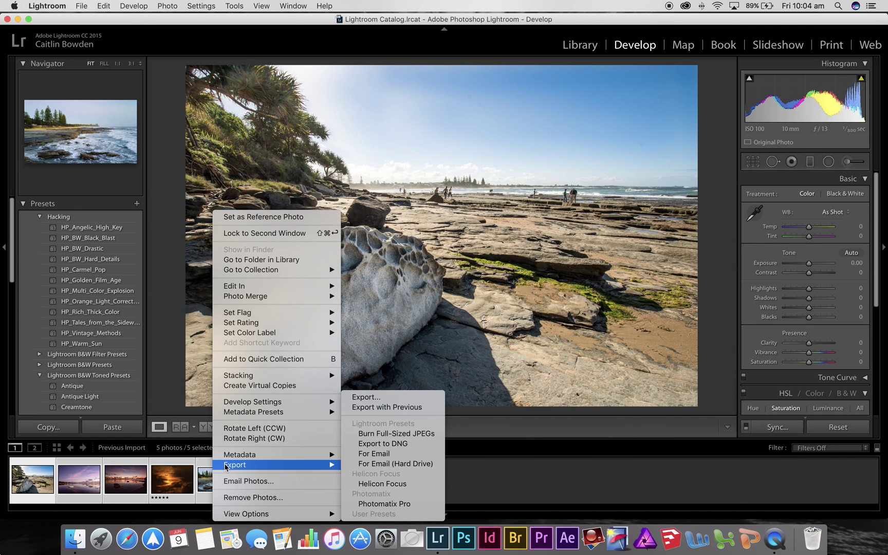
pyautogui.click(388, 398)
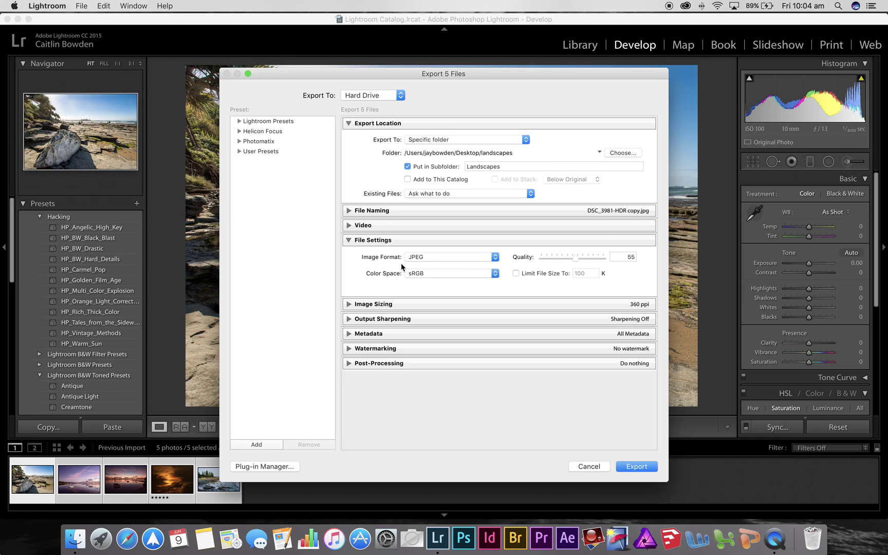
# Keep JPEG format at quality 100, send it to the Desktop's Landscapes subfolder, and export.
pyautogui.click(495, 258)
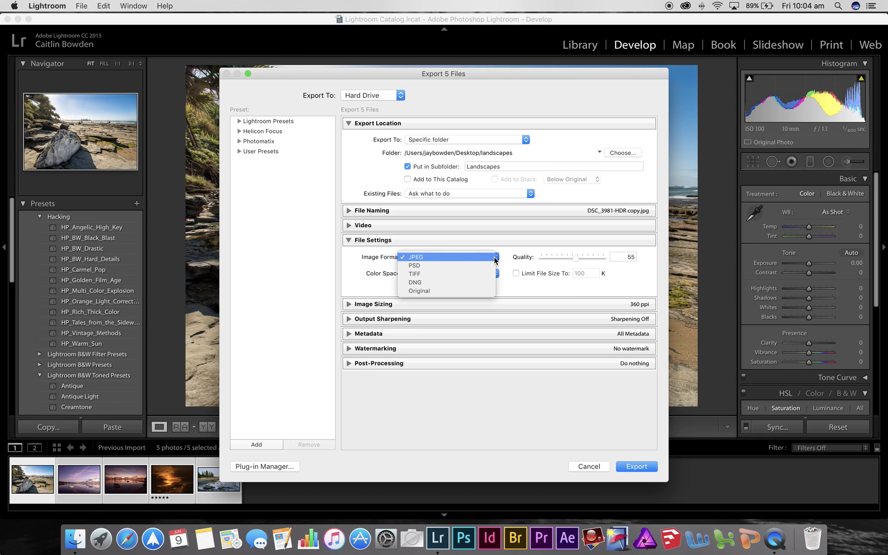
pyautogui.click(496, 257)
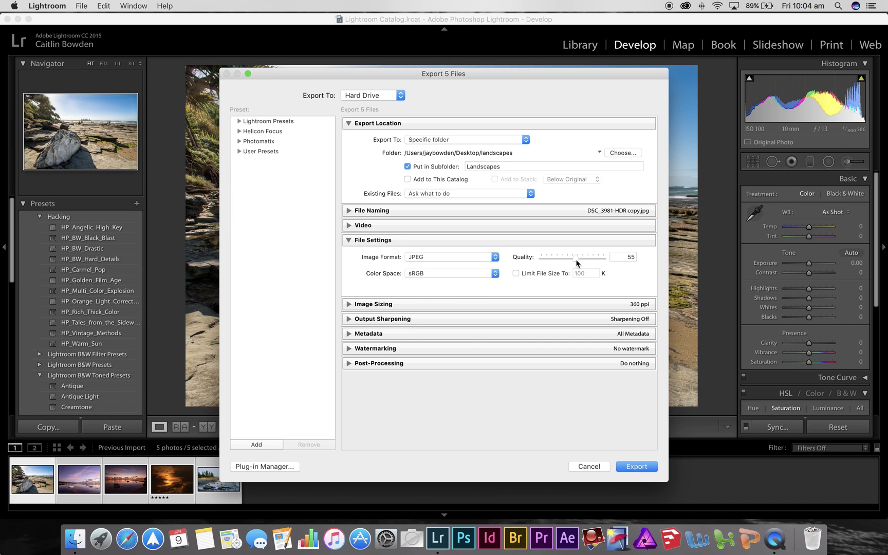
pyautogui.moveTo(576, 258); pyautogui.dragTo(606, 262)
pyautogui.click(527, 146)
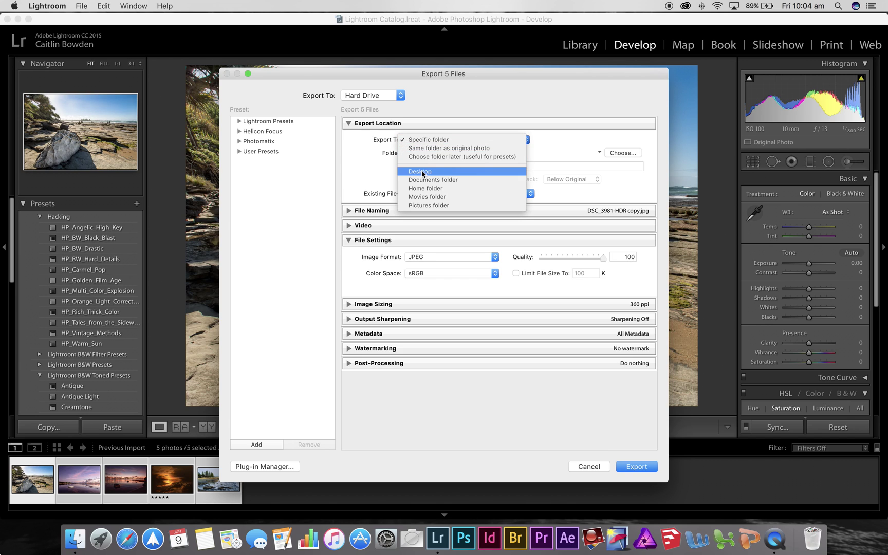
pyautogui.click(508, 172)
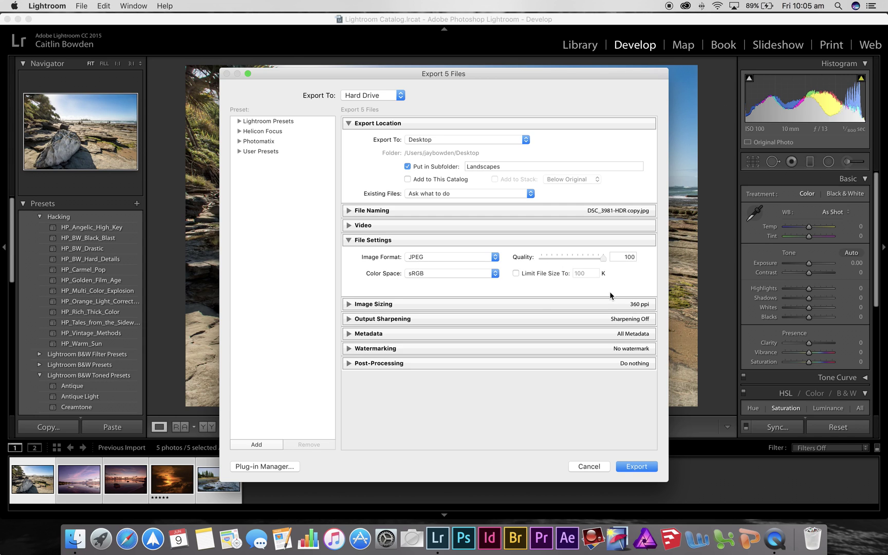
pyautogui.click(642, 467)
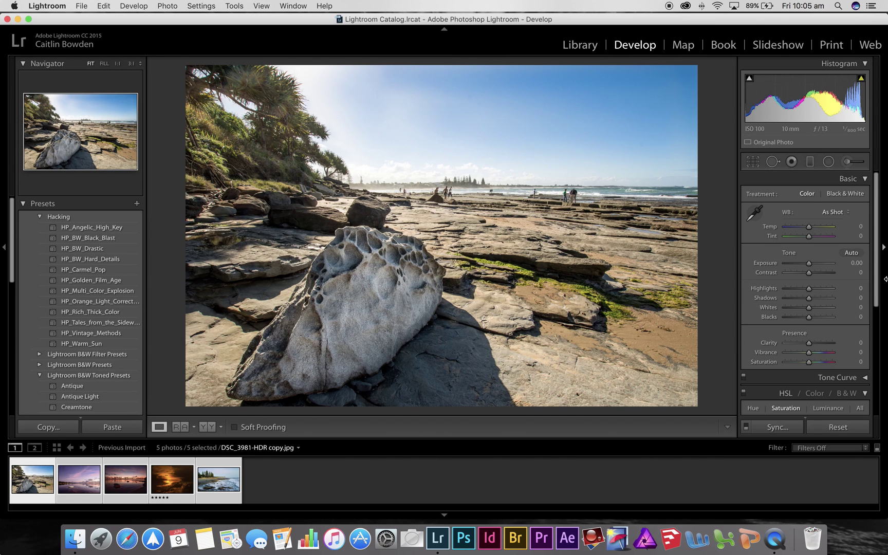
# Shrink Lightroom, check the five JPEGs in the desktop Landscapes folder, then close it and return.
pyautogui.moveTo(818, 279); pyautogui.dragTo(526, 277)
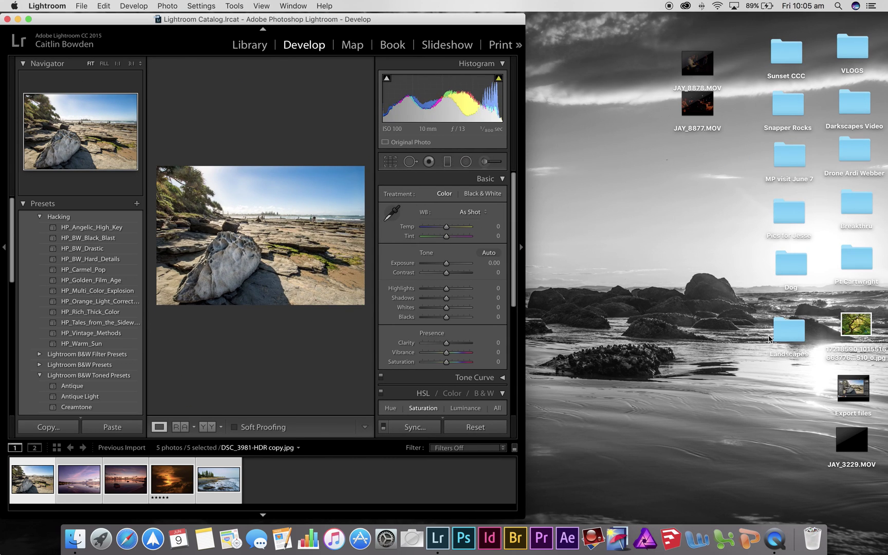
pyautogui.moveTo(788, 335); pyautogui.dragTo(647, 201)
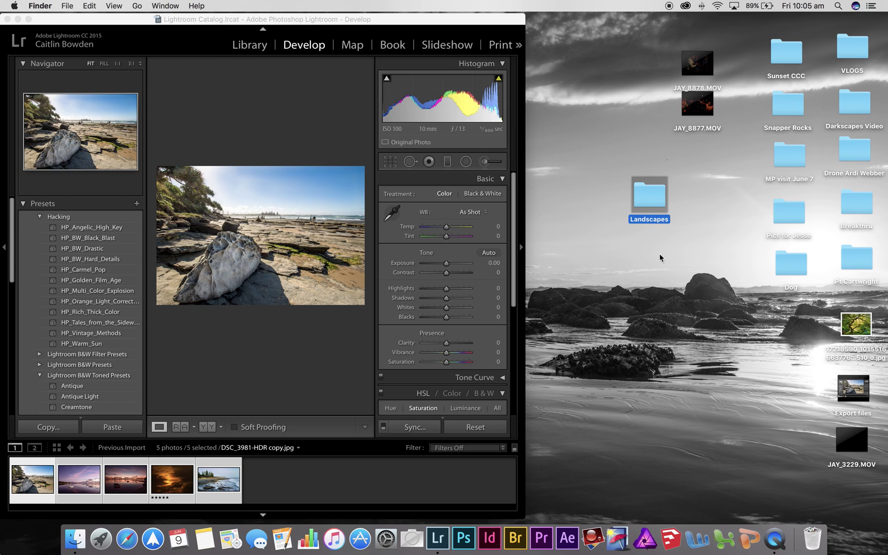
pyautogui.doubleClick(646, 200)
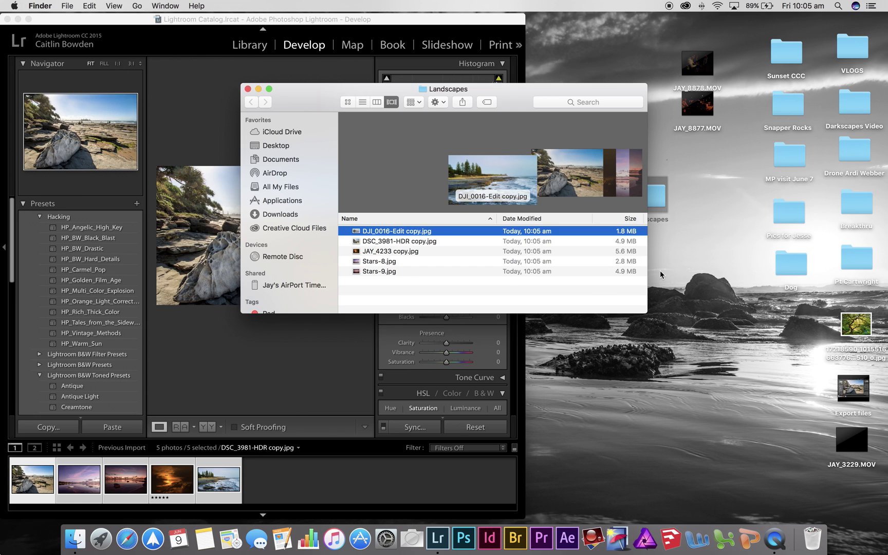
pyautogui.moveTo(648, 268); pyautogui.dragTo(723, 268)
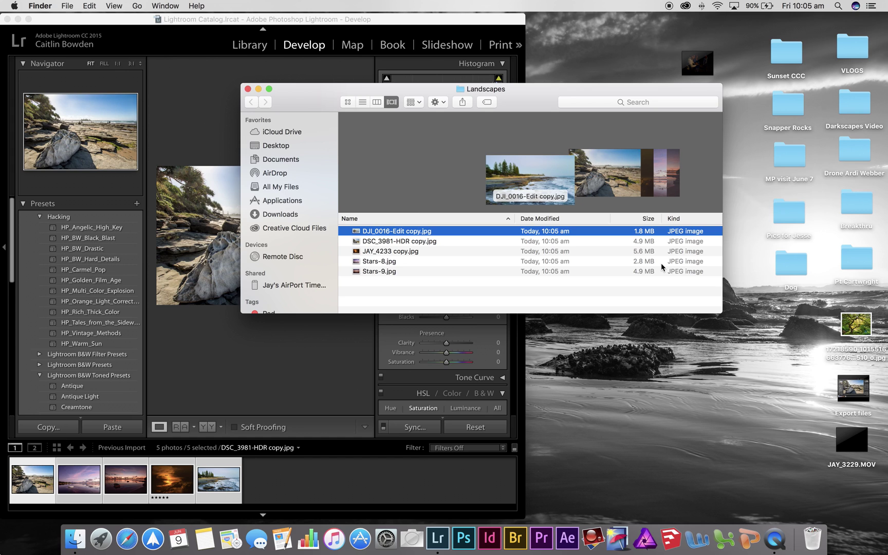
pyautogui.click(247, 90)
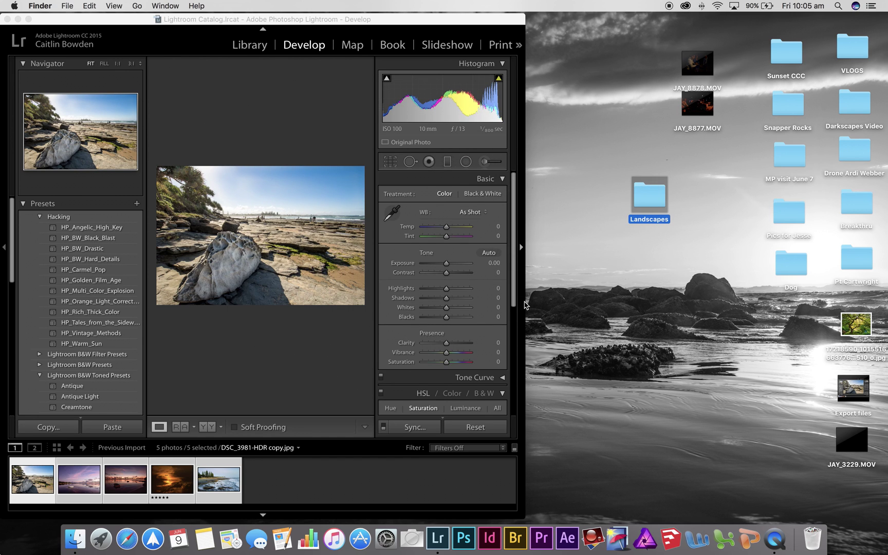
pyautogui.click(525, 304)
# Expand Lightroom to full screen and reopen the Export dialog for the five photos.
pyautogui.moveTo(525, 303); pyautogui.dragTo(887, 304)
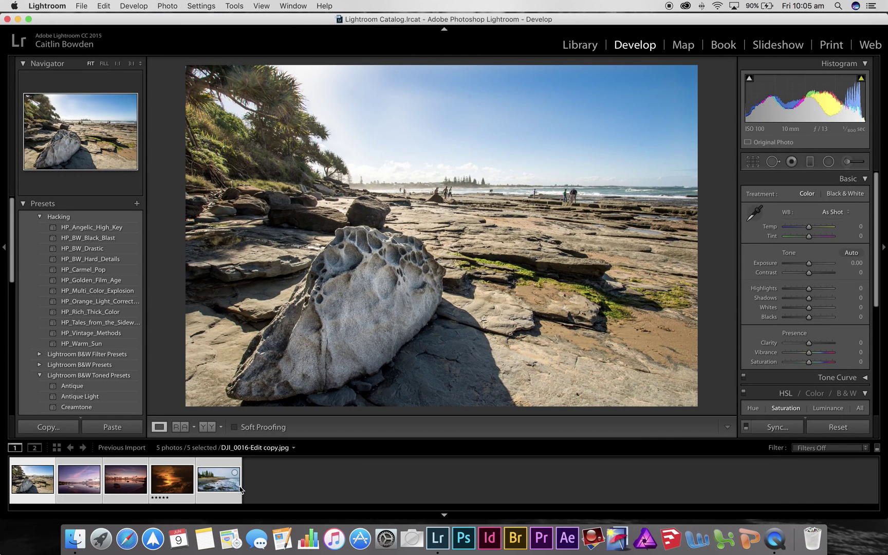
pyautogui.rightClick(224, 465)
pyautogui.moveTo(247, 465)
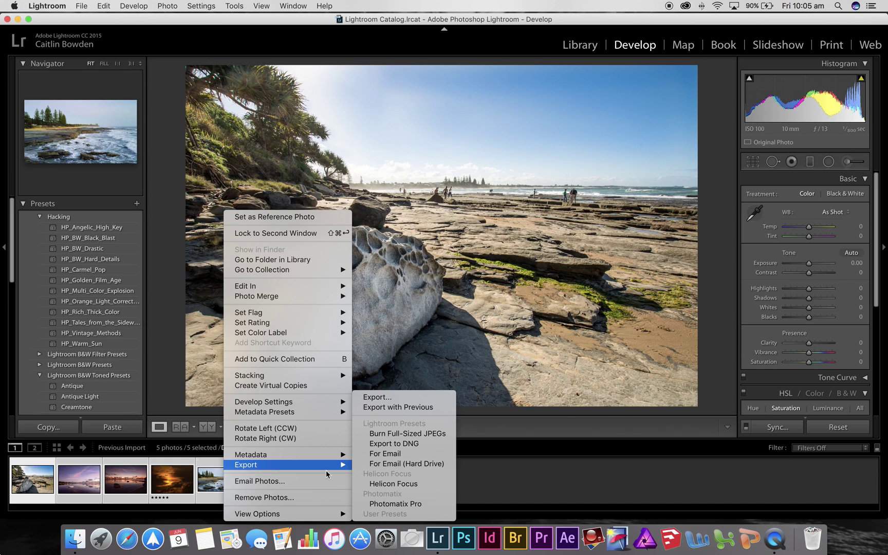
pyautogui.click(376, 397)
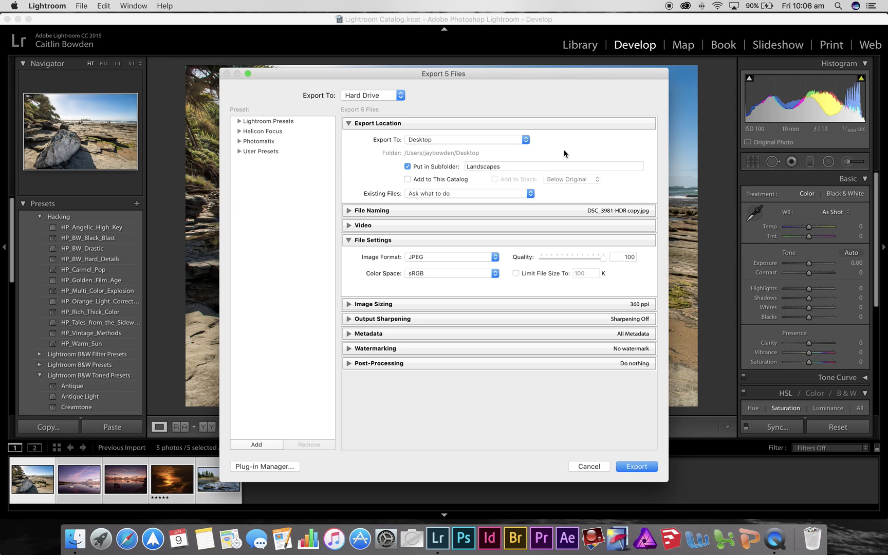
# Set the export destination to the specific folder Desktop/Landscapes.
pyautogui.click(526, 140)
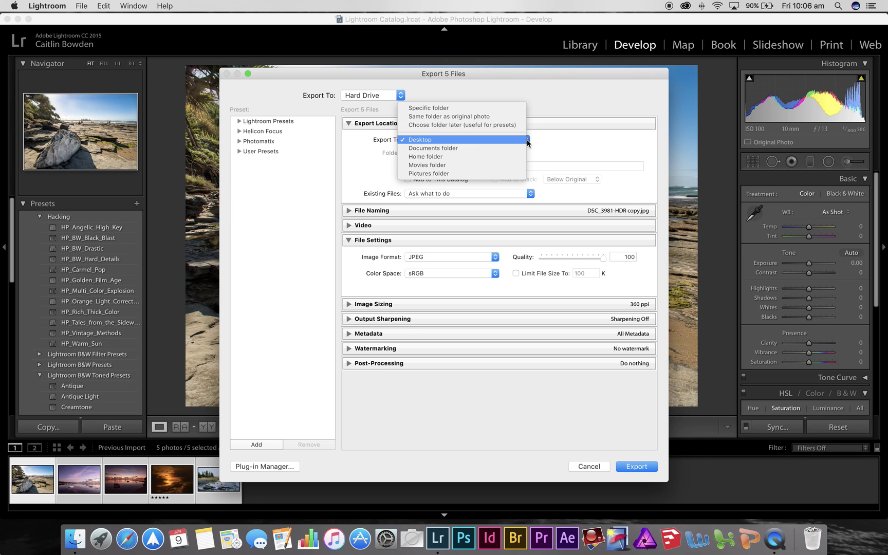
pyautogui.click(443, 107)
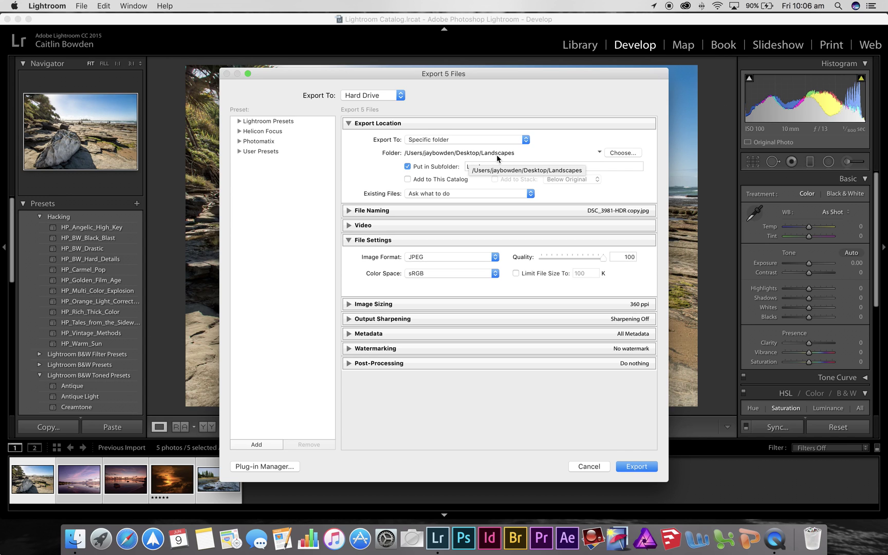
pyautogui.click(622, 153)
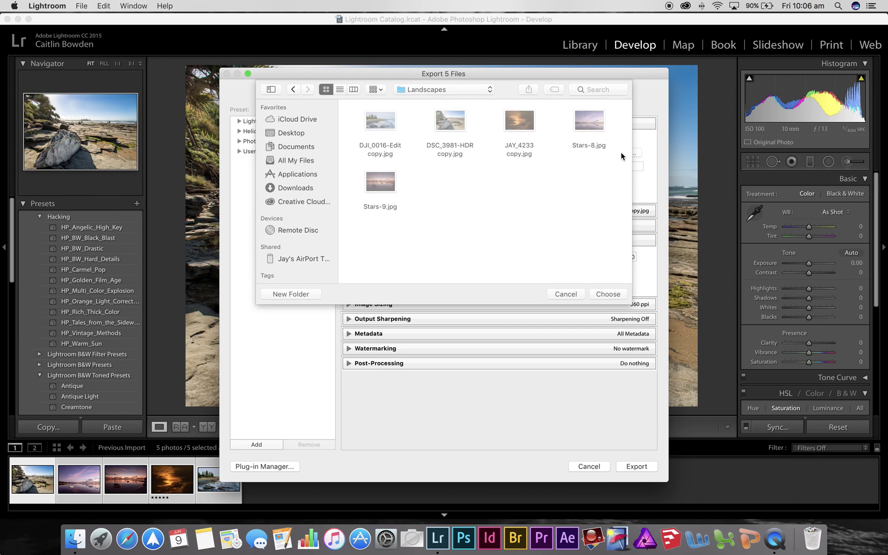
pyautogui.click(293, 133)
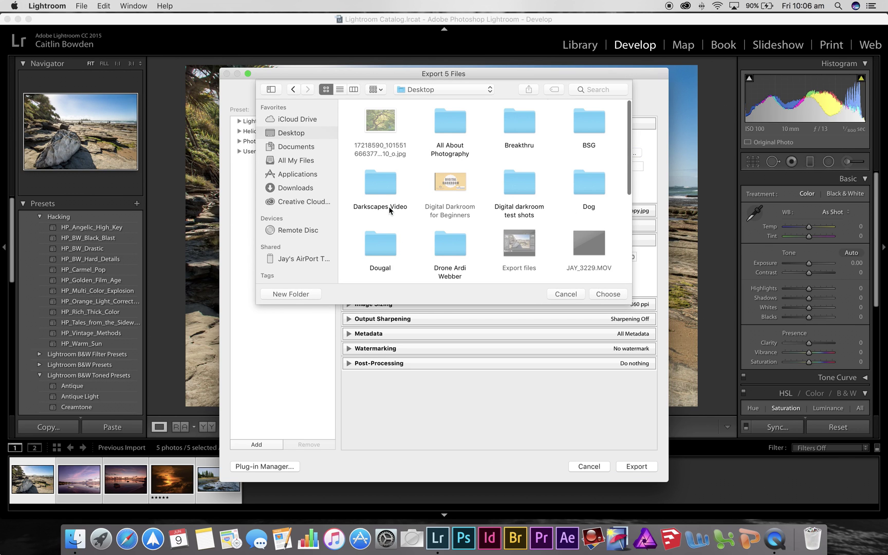
pyautogui.scroll(-5, 402, 237)
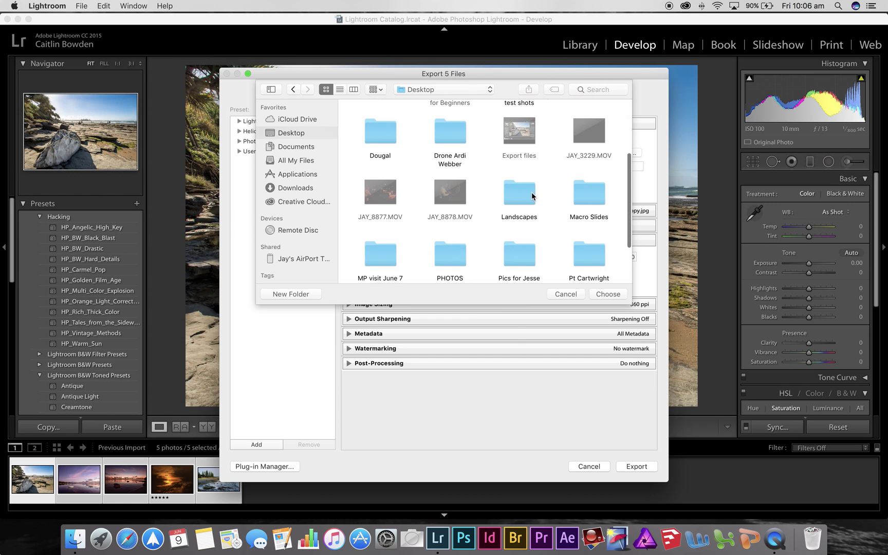
pyautogui.click(534, 196)
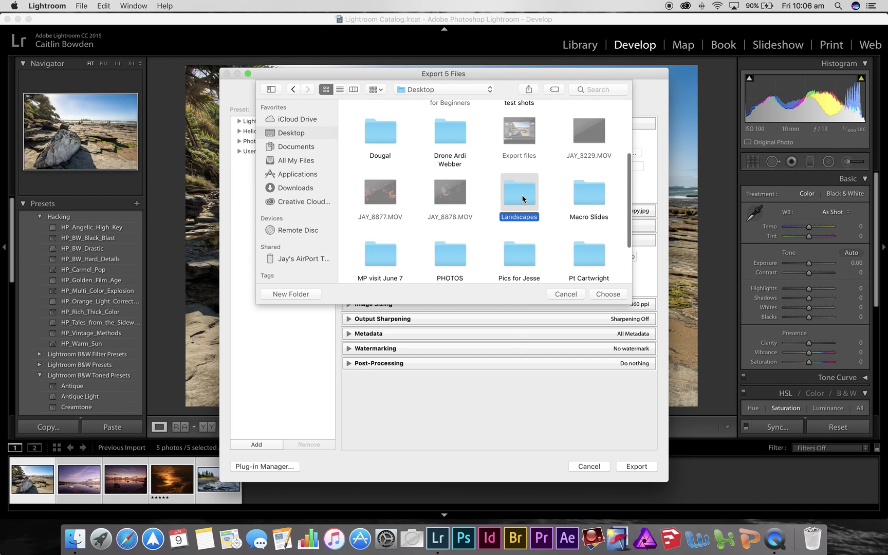
pyautogui.click(609, 294)
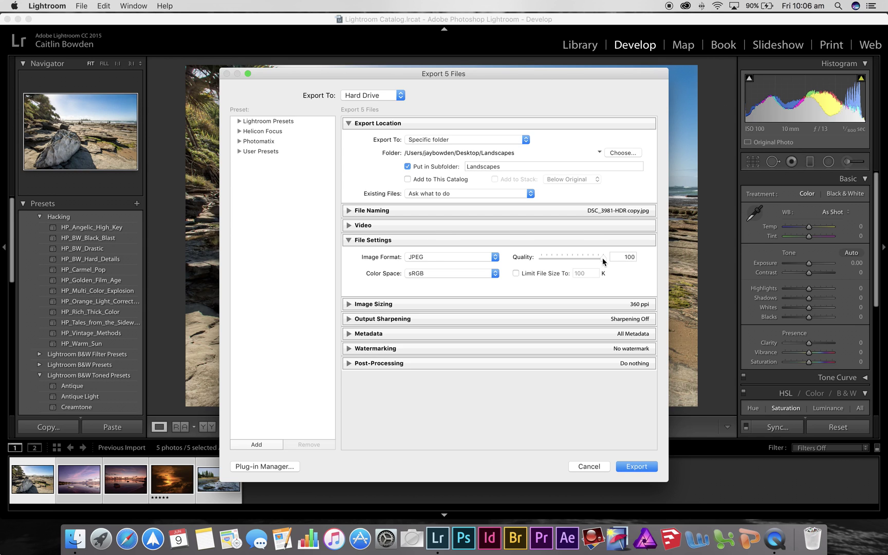
# Lower JPEG quality to 10 and rename the subfolder to 'Landscapes small'.
pyautogui.moveTo(604, 261); pyautogui.dragTo(547, 259)
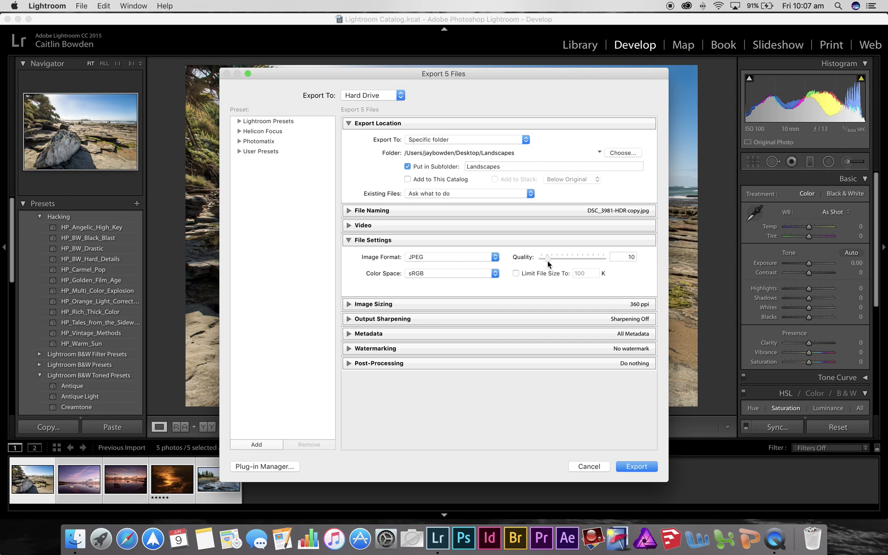
pyautogui.click(503, 166)
pyautogui.click(506, 167)
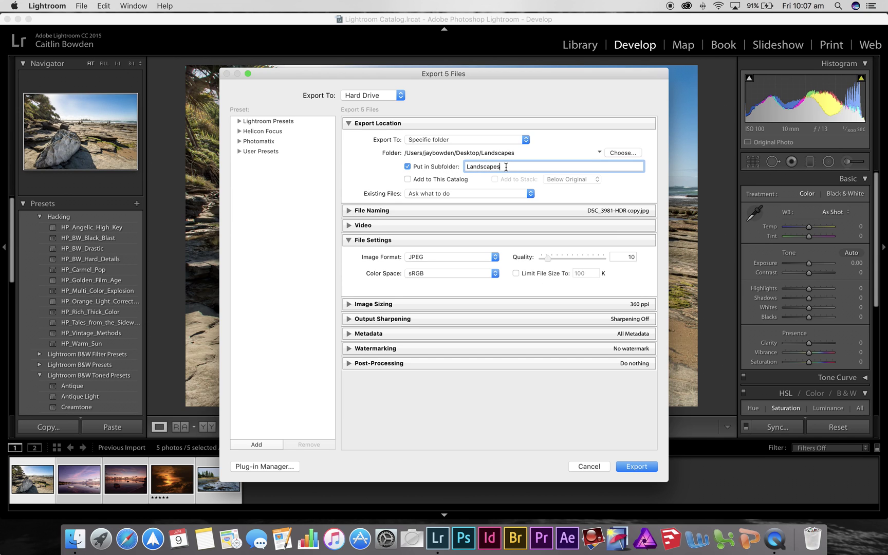
pyautogui.write('small')
# Run the quality-10 export, then open the desktop Landscapes folder.
pyautogui.click(634, 467)
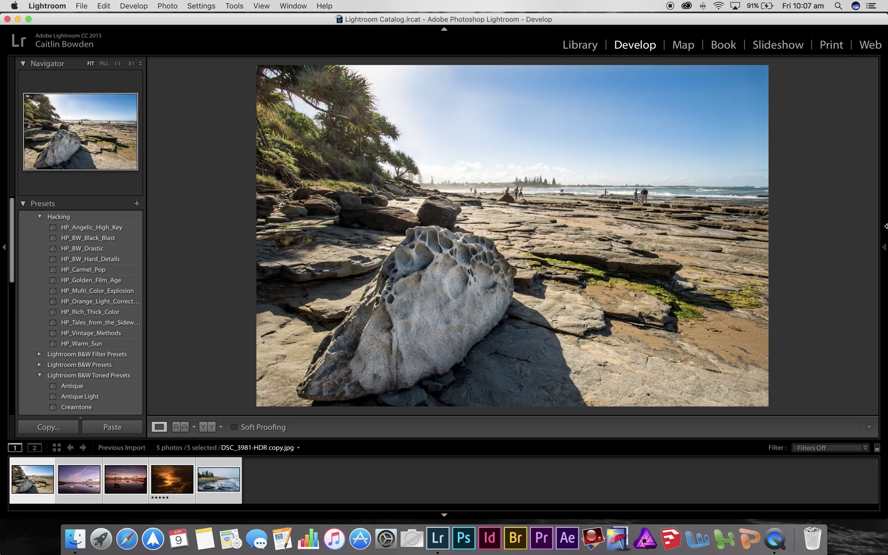
pyautogui.moveTo(885, 230); pyautogui.dragTo(560, 225)
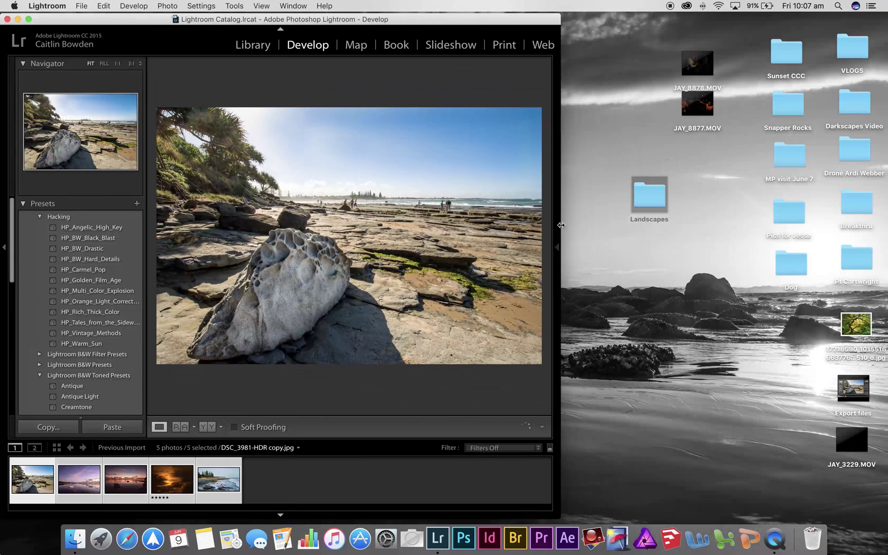
pyautogui.click(647, 204)
pyautogui.doubleClick(647, 204)
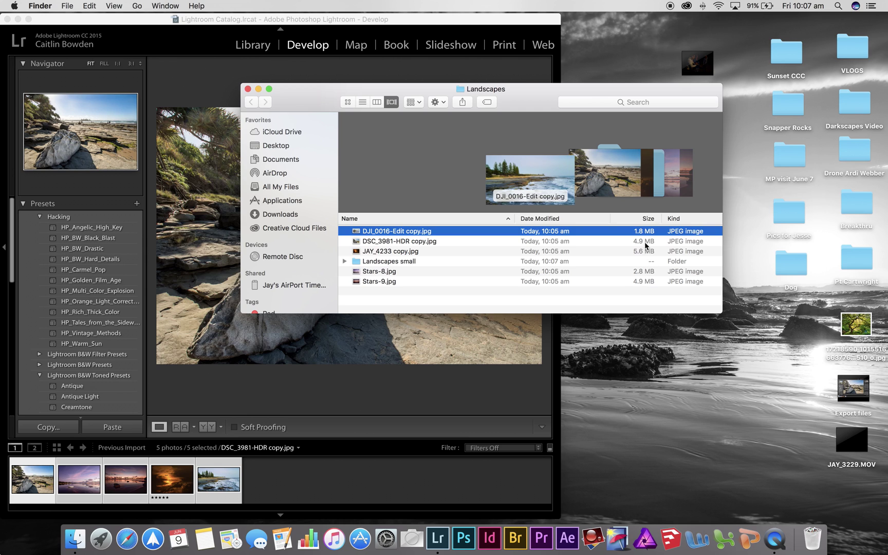
# Inspect the five small JPEGs in Landscapes small, then go back to Landscapes.
pyautogui.click(373, 263)
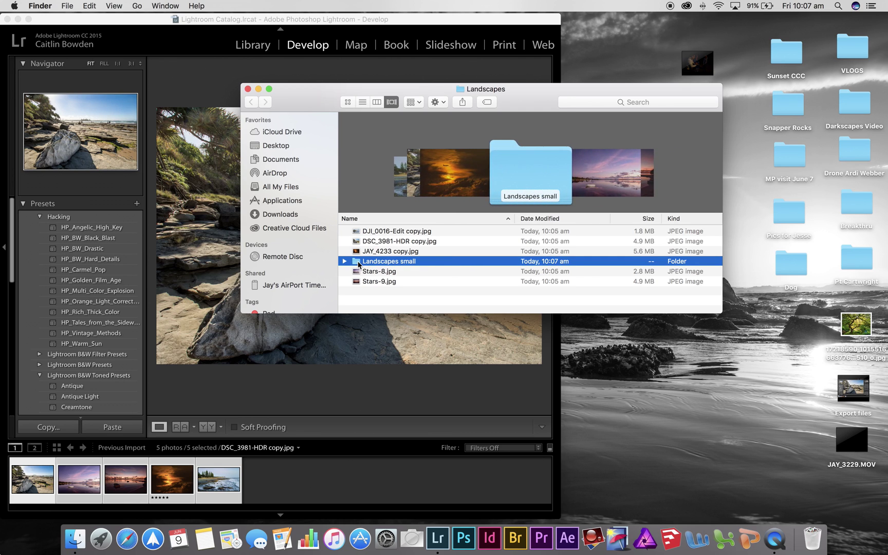
pyautogui.doubleClick(358, 263)
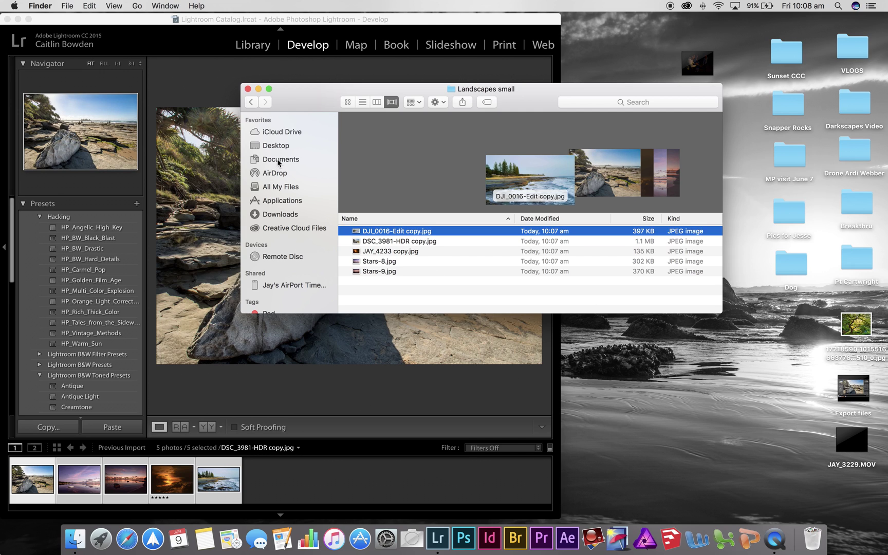
pyautogui.click(250, 102)
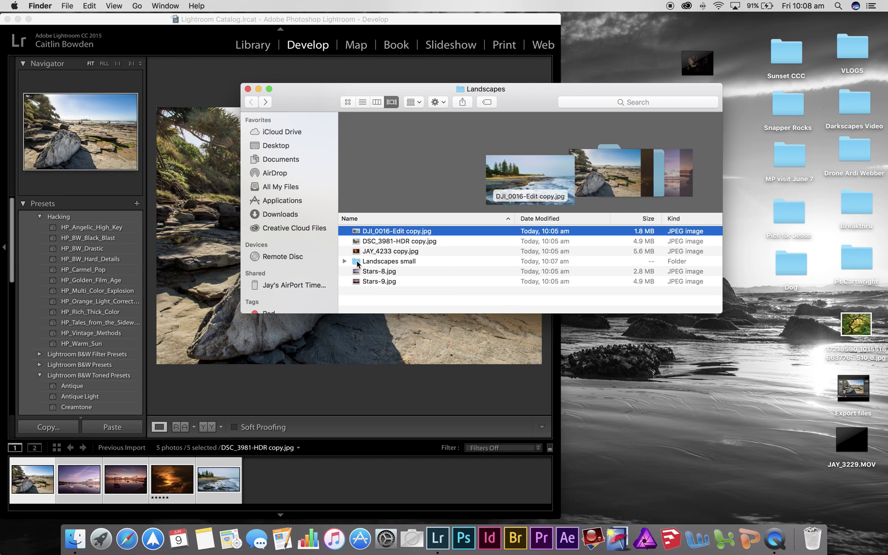
# Close the Landscapes Finder window and widen Lightroom across the screen.
pyautogui.click(248, 89)
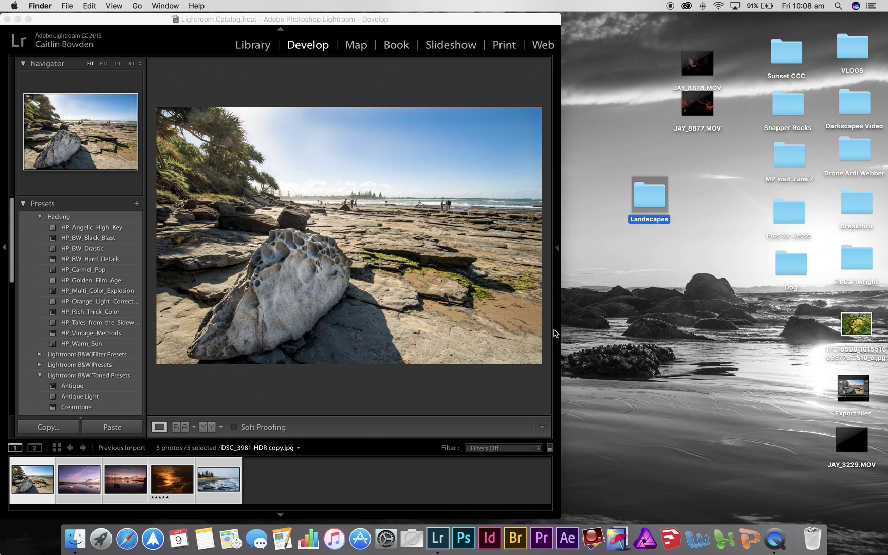
pyautogui.click(555, 326)
pyautogui.moveTo(560, 325)
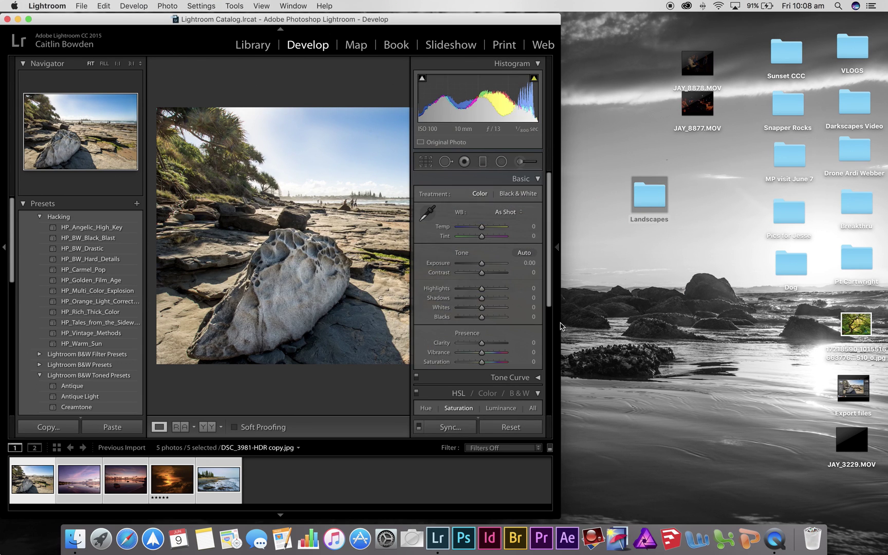
pyautogui.moveTo(560, 326); pyautogui.dragTo(885, 325)
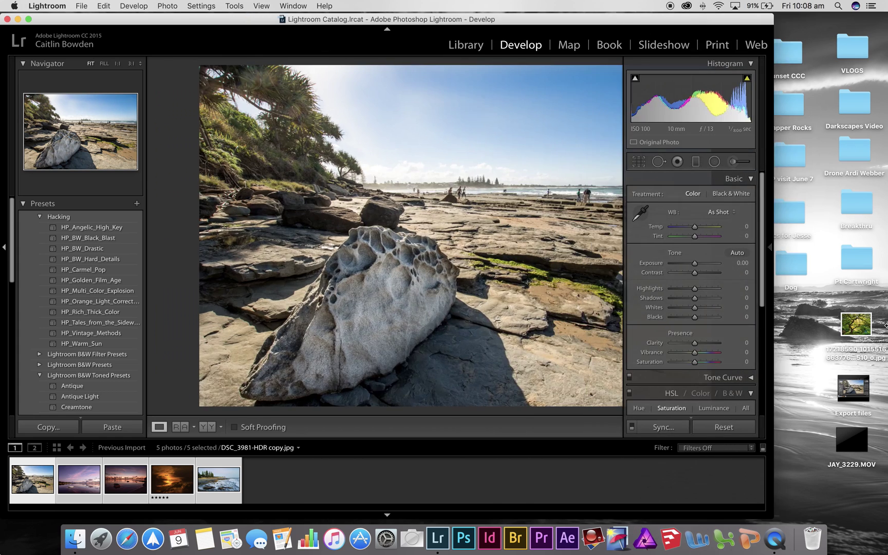
# Reopen the Export dialog for the five photos and switch the image format to TIFF.
pyautogui.click(226, 468)
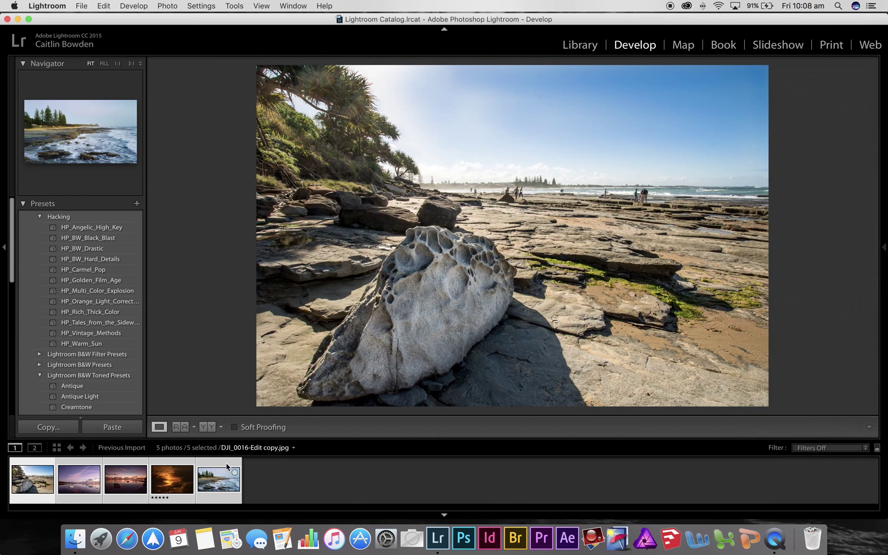
pyautogui.rightClick(227, 468)
pyautogui.moveTo(323, 468)
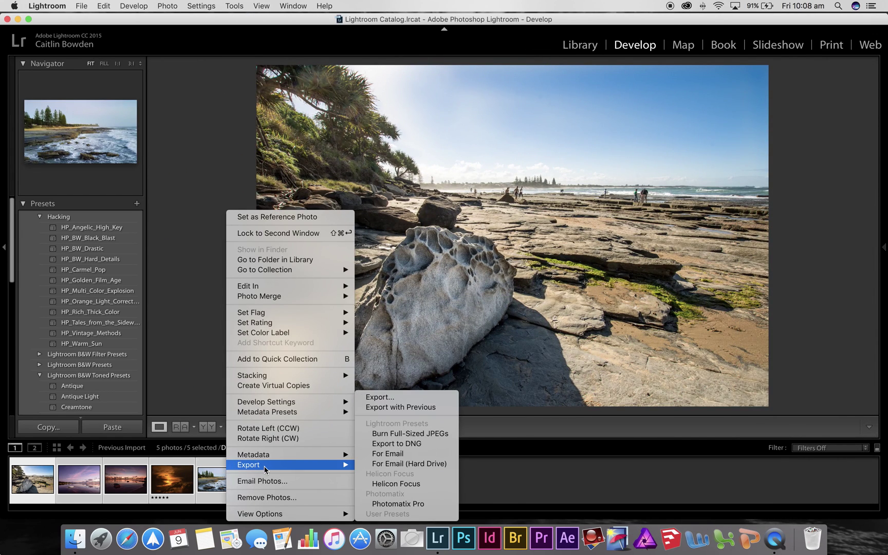
pyautogui.click(398, 399)
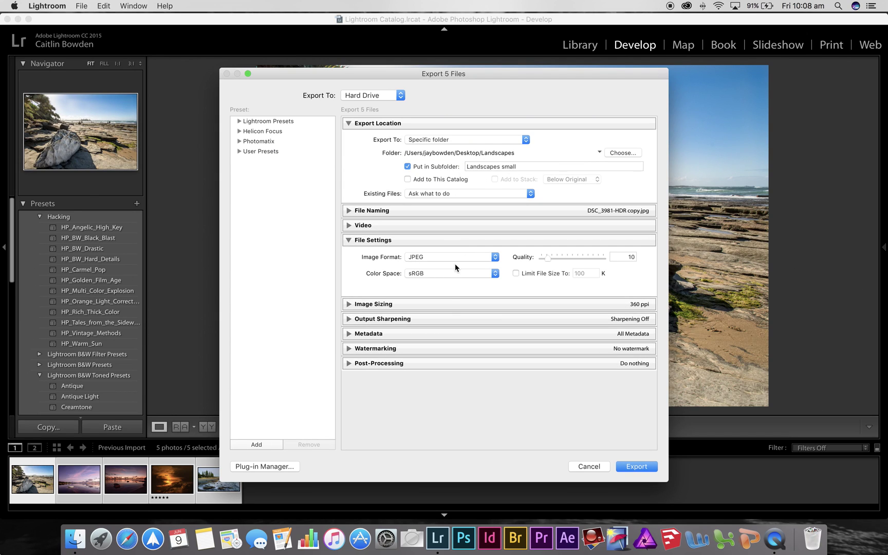
pyautogui.click(495, 258)
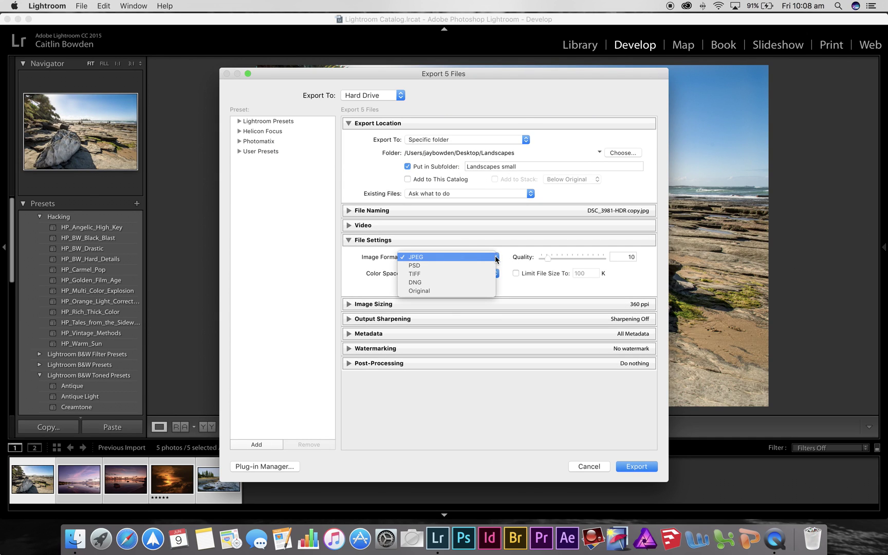
pyautogui.click(426, 274)
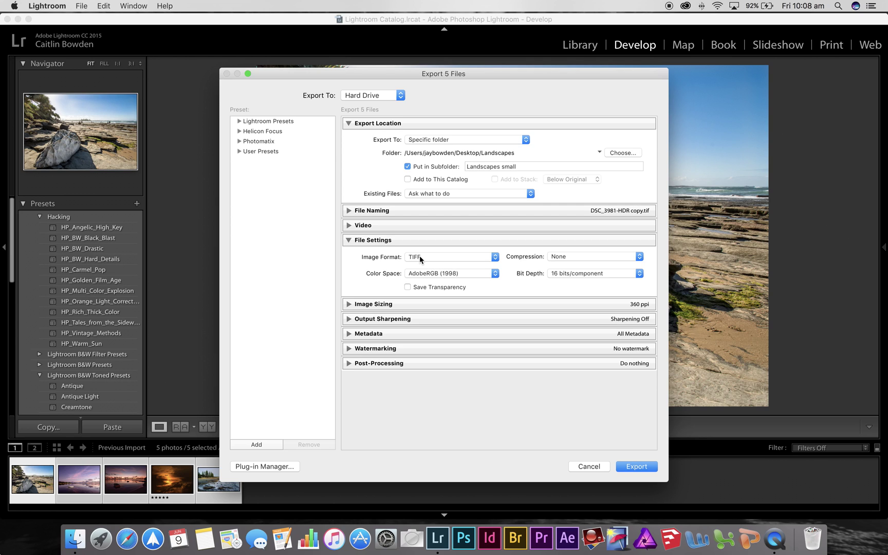
# Rename the subfolder to 'Landscapes Tiff' and export the five TIFFs.
pyautogui.tripleClick(519, 166)
pyautogui.click(518, 166)
pyautogui.press('BackSpace')
pyautogui.press('BackSpace')
pyautogui.press('BackSpace')
pyautogui.press('BackSpace')
pyautogui.press('BackSpace')
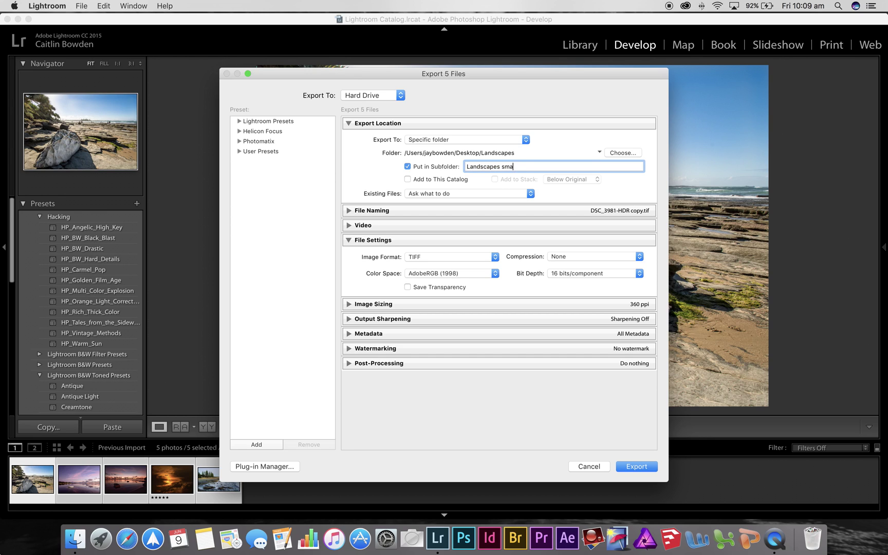
pyautogui.write('Tiff')
pyautogui.click(637, 466)
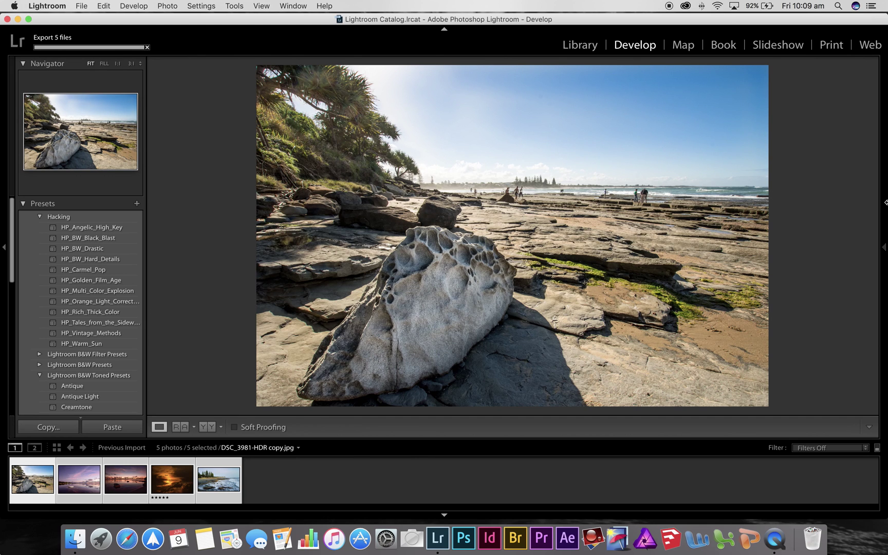
# Check the five TIFFs (50.7–144 MB) in Landscapes Tiff, then close that Finder window.
pyautogui.moveTo(886, 202); pyautogui.dragTo(525, 221)
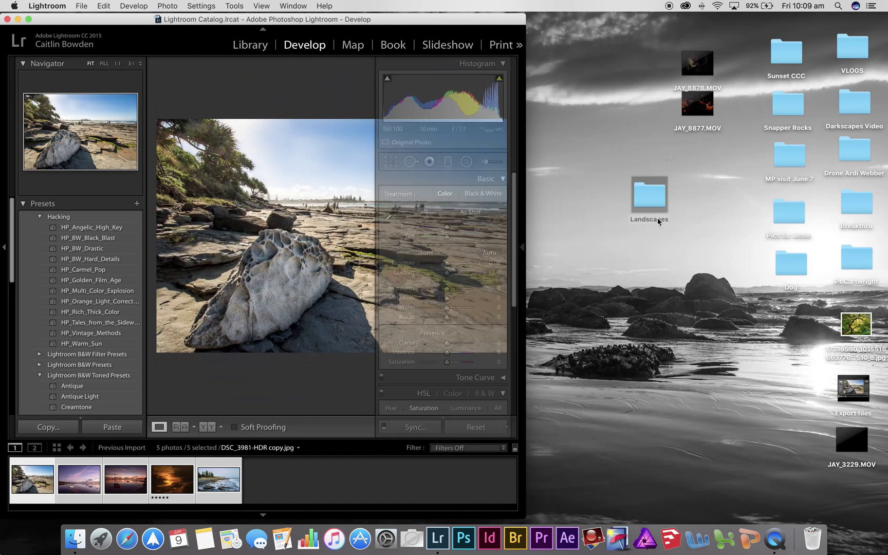
pyautogui.doubleClick(655, 219)
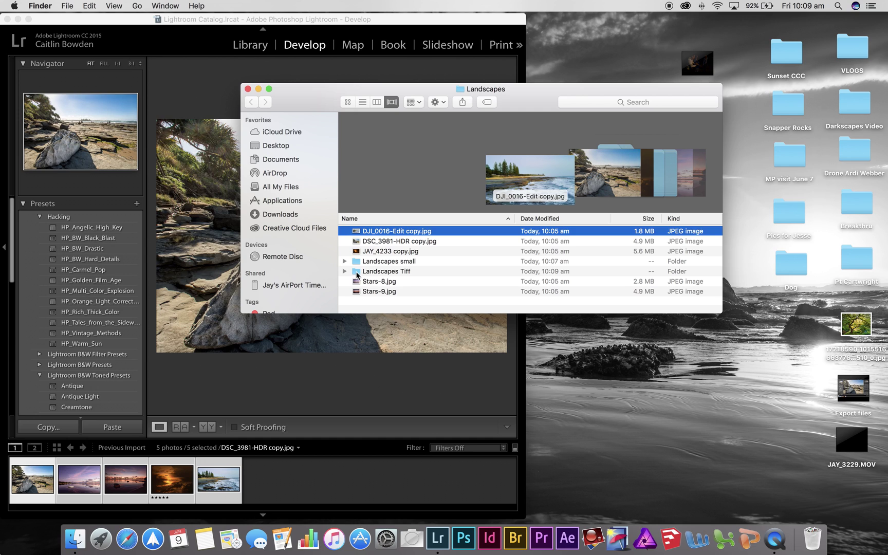
pyautogui.doubleClick(357, 272)
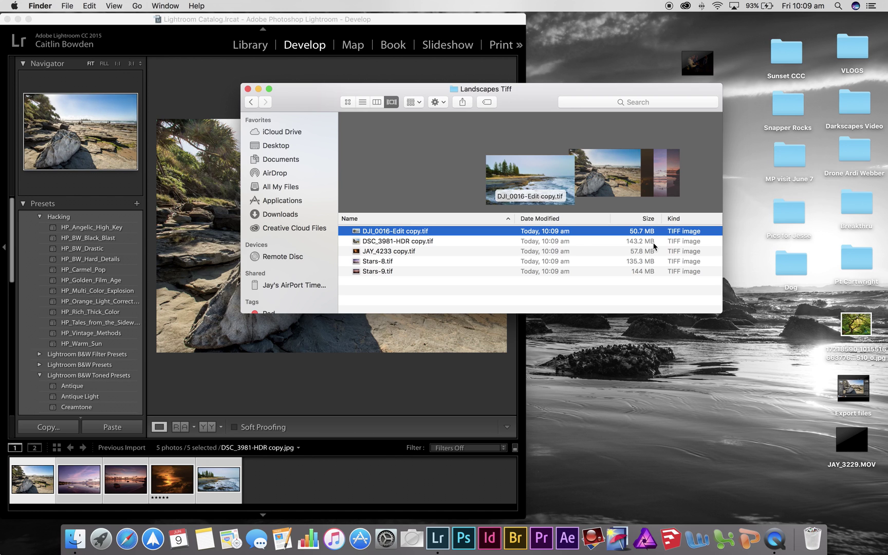
pyautogui.click(248, 89)
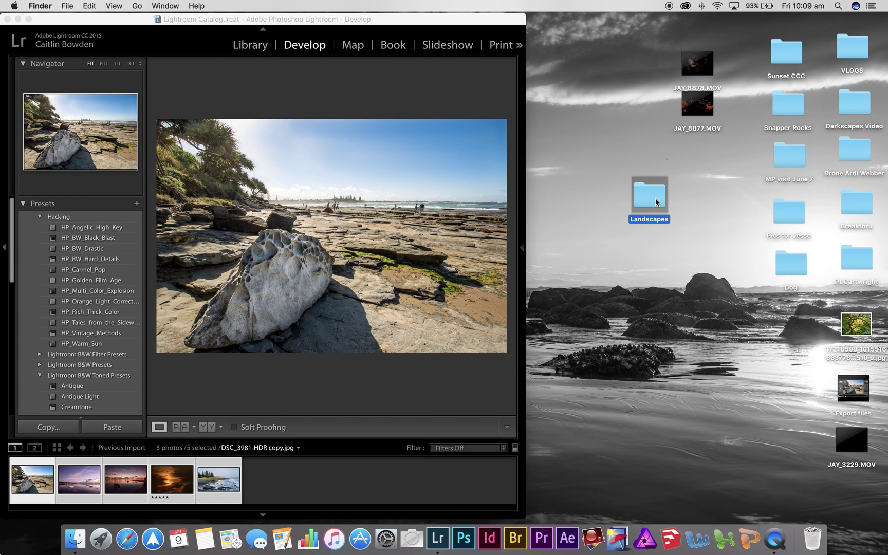
# Open Landscapes and select the original JPEGs.
pyautogui.doubleClick(656, 202)
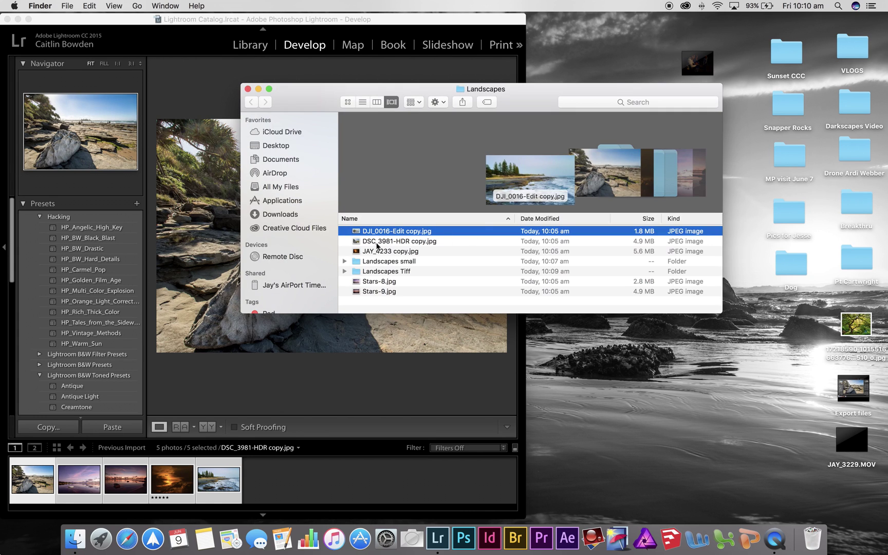
pyautogui.keyDown('super'); pyautogui.click(374, 241); pyautogui.keyUp('super')
pyautogui.keyDown('super'); pyautogui.click(376, 252); pyautogui.keyUp('super')
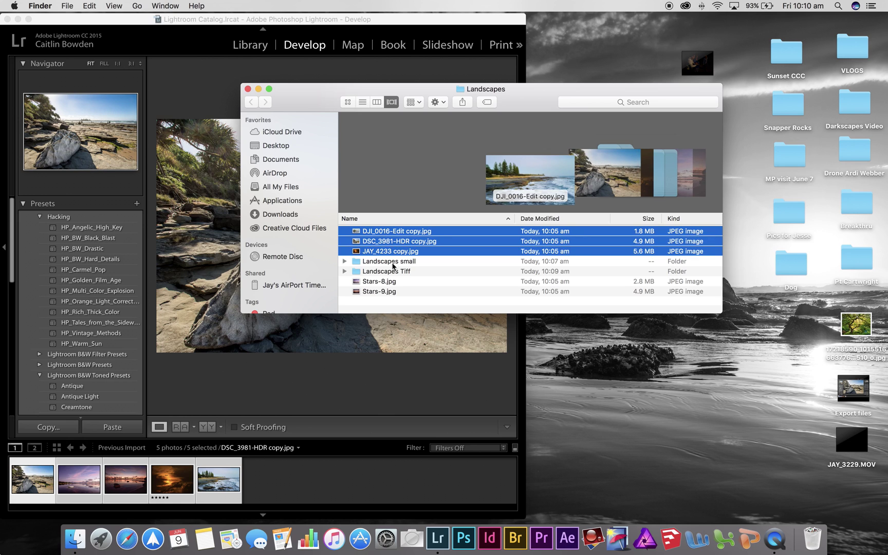
pyautogui.keyDown('super'); pyautogui.click(378, 282); pyautogui.keyUp('super')
pyautogui.keyDown('super'); pyautogui.click(374, 292); pyautogui.keyUp('super')
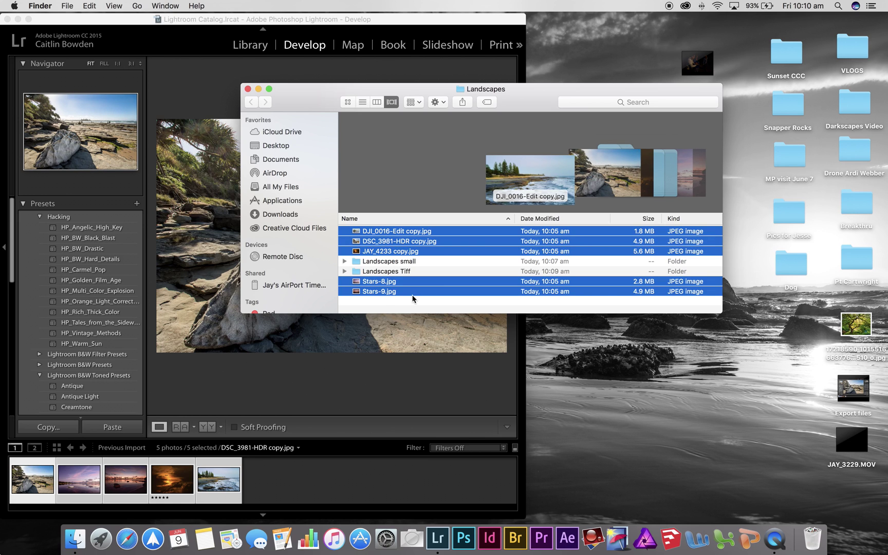
# Create a new folder named 'Lanscape Jpeg' inside Landscapes.
pyautogui.rightClick(376, 306)
pyautogui.click(383, 308)
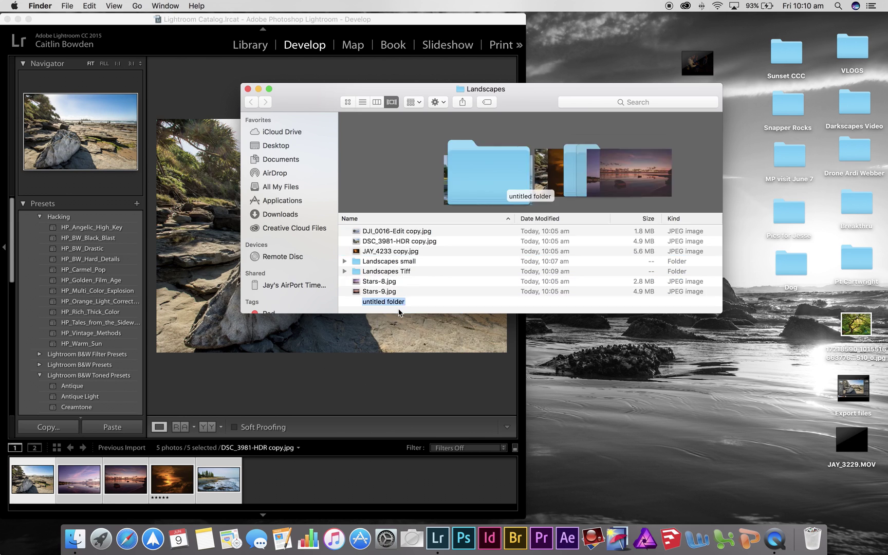
pyautogui.click(406, 302)
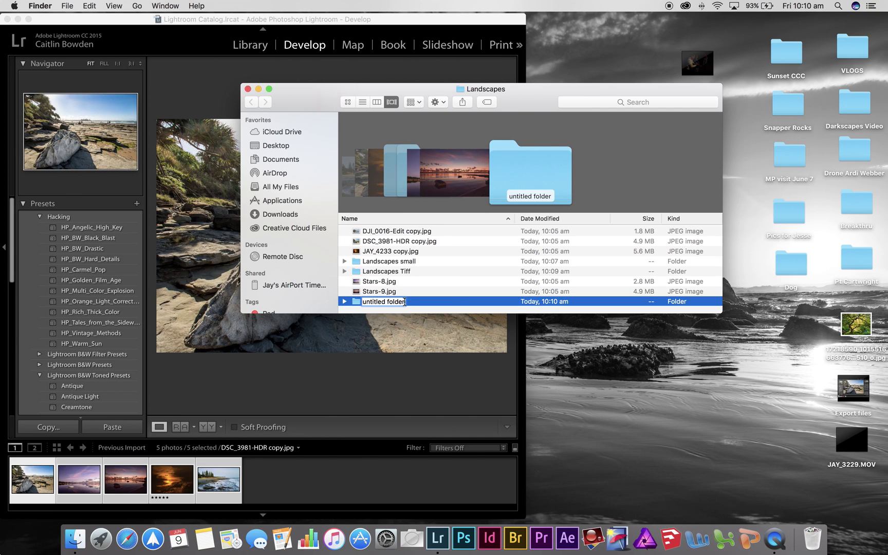
pyautogui.press('BackSpace')
pyautogui.press('BackSpace')
pyautogui.press('BackSpace')
pyautogui.press('BackSpace')
pyautogui.press('BackSpace')
pyautogui.press('BackSpace')
pyautogui.press('BackSpace')
pyautogui.press('BackSpace')
pyautogui.press('BackSpace')
pyautogui.press('BackSpace')
pyautogui.press('BackSpace')
pyautogui.press('BackSpace')
pyautogui.press('BackSpace')
pyautogui.press('BackSpace')
pyautogui.press('BackSpace')
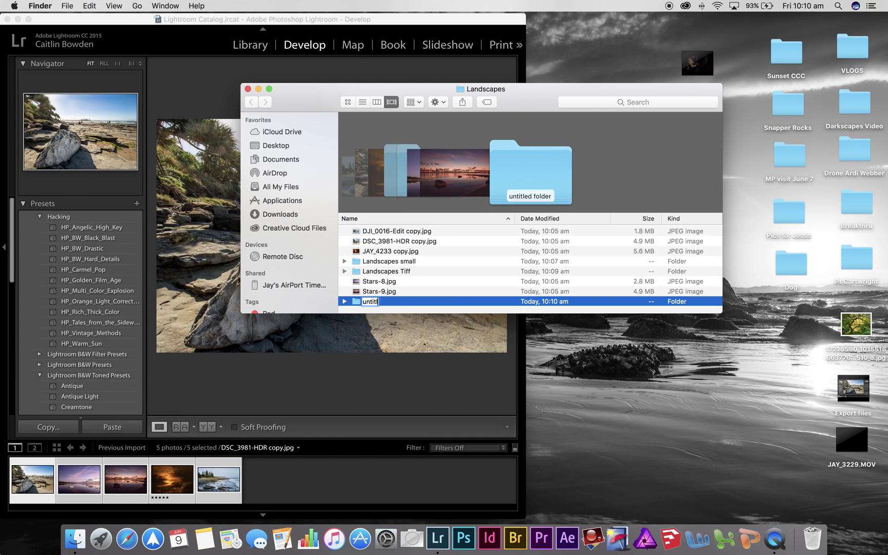
pyautogui.write('Lanscape Jpeg')
pyautogui.press('Return')
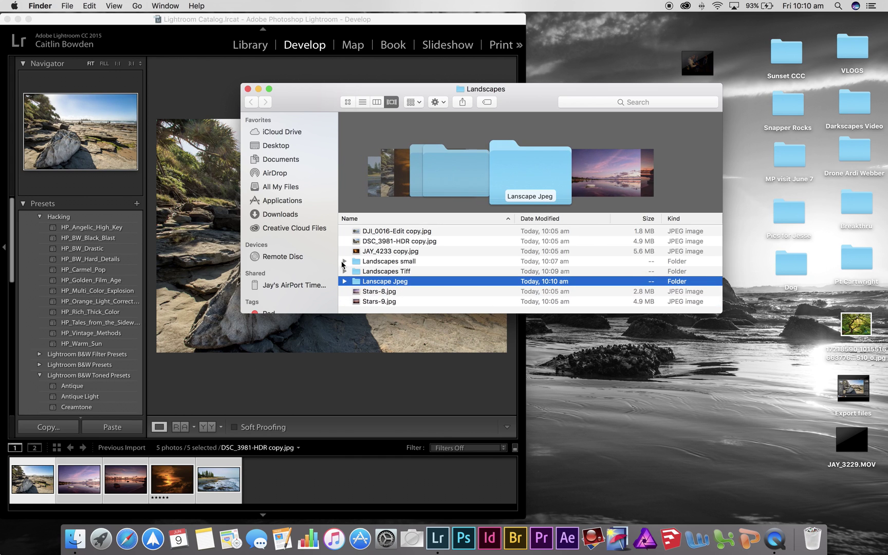
# Select all five JPEGs and move them into the Lanscape Jpeg folder.
pyautogui.click(372, 303)
pyautogui.keyDown('super'); pyautogui.click(374, 292); pyautogui.keyUp('super')
pyautogui.keyDown('super'); pyautogui.click(362, 251); pyautogui.keyUp('super')
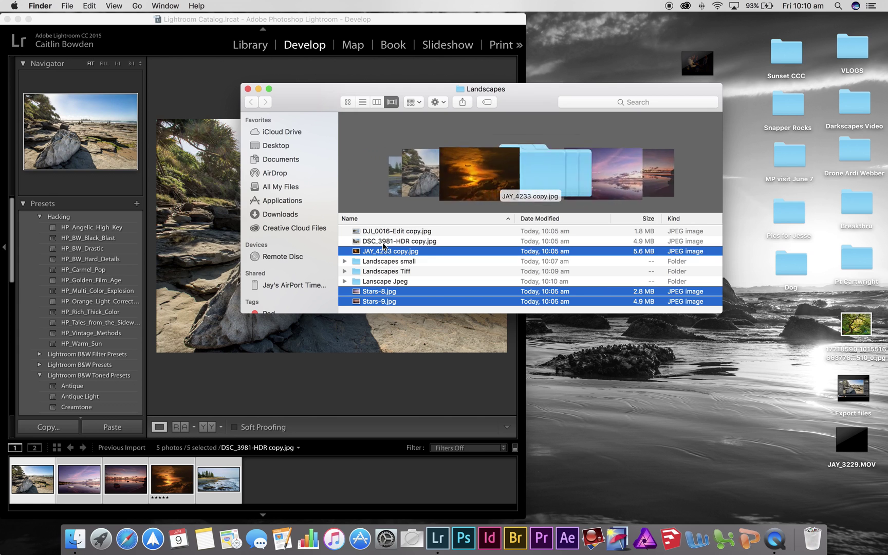
pyautogui.keyDown('super'); pyautogui.click(355, 242); pyautogui.keyUp('super')
pyautogui.keyDown('super'); pyautogui.click(342, 232); pyautogui.keyUp('super')
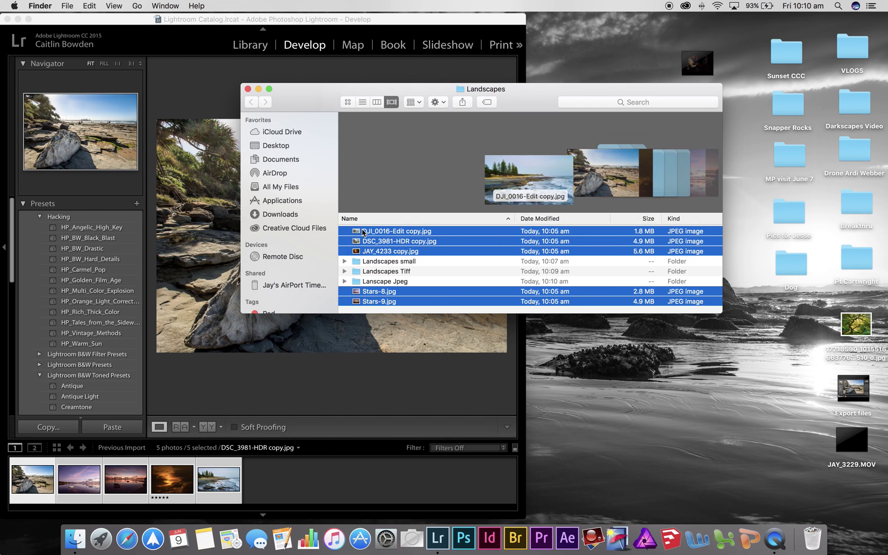
pyautogui.moveTo(360, 232); pyautogui.dragTo(356, 282)
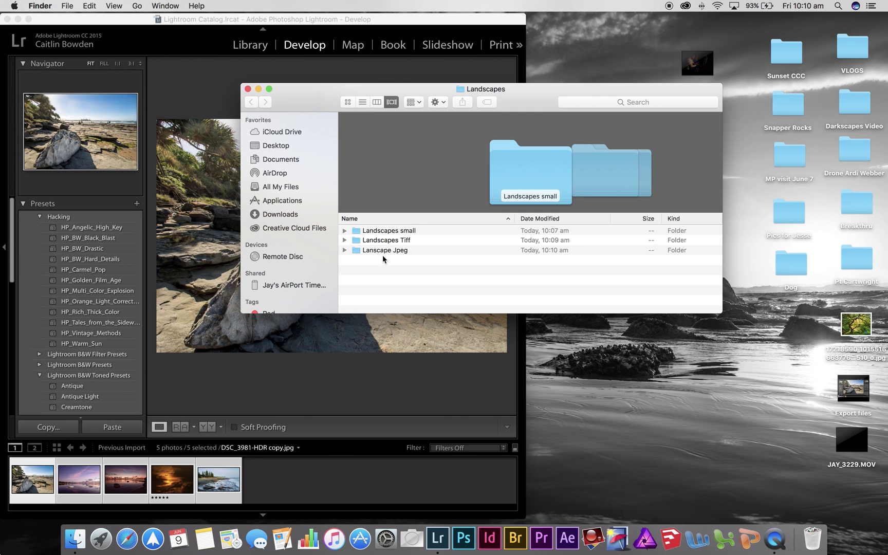
# Close the Landscapes Finder window and widen Lightroom's Develop view back to full screen.
pyautogui.click(248, 90)
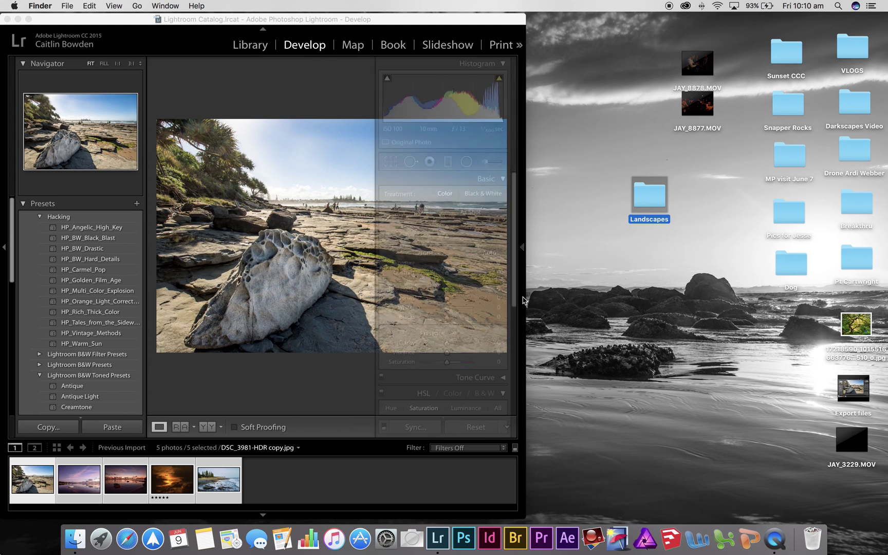
pyautogui.click(523, 300)
pyautogui.moveTo(523, 301); pyautogui.dragTo(886, 310)
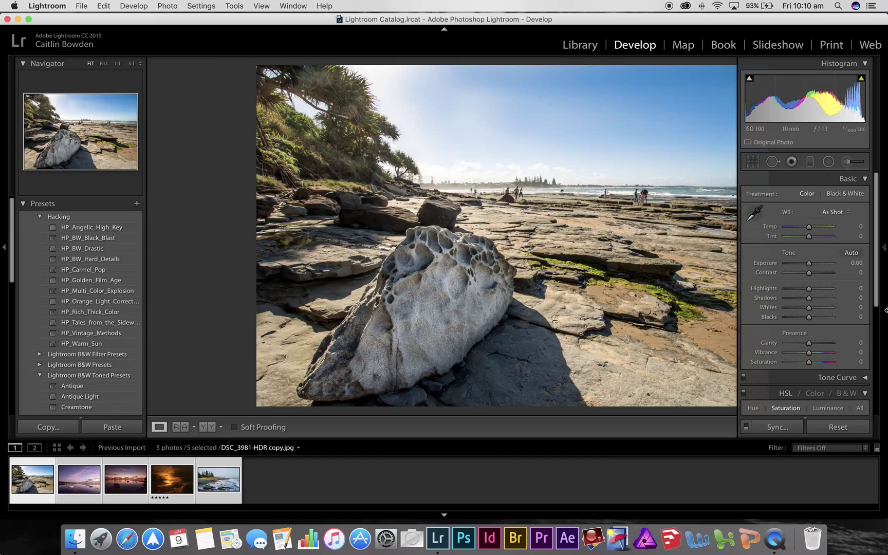